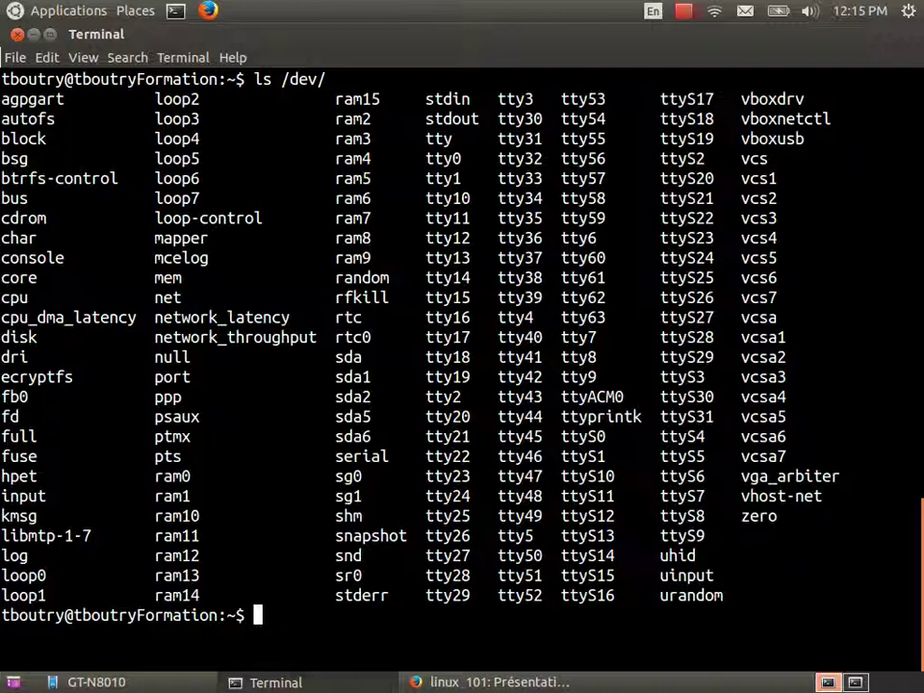
Highlight ttyS0 in the /dev listing, then run tty to print the current terminal's device file.
double_click(573, 418)
left_click(578, 436)
double_click(578, 436)
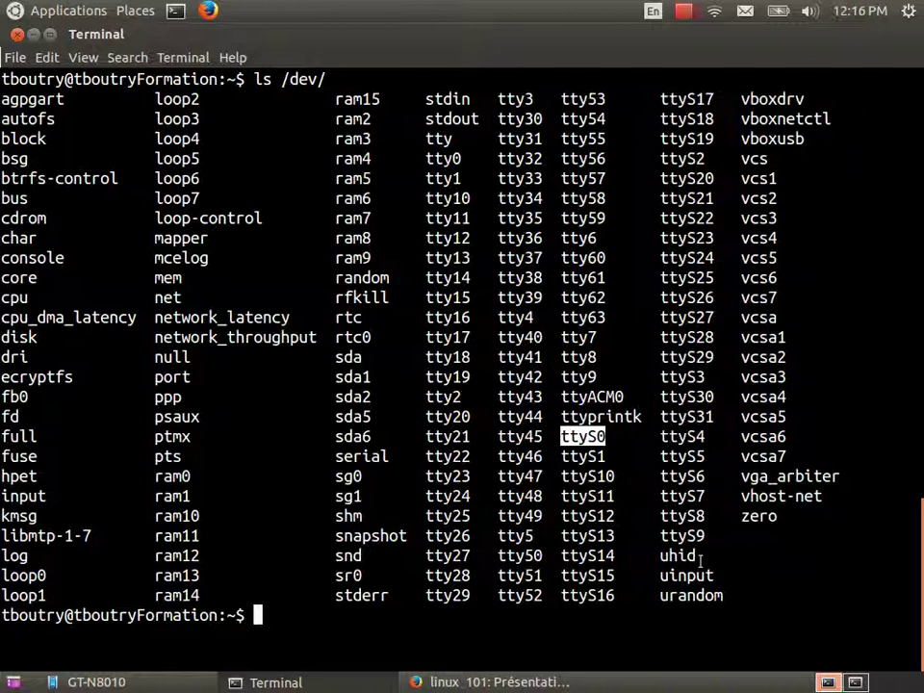
type("tty")
key("Return")
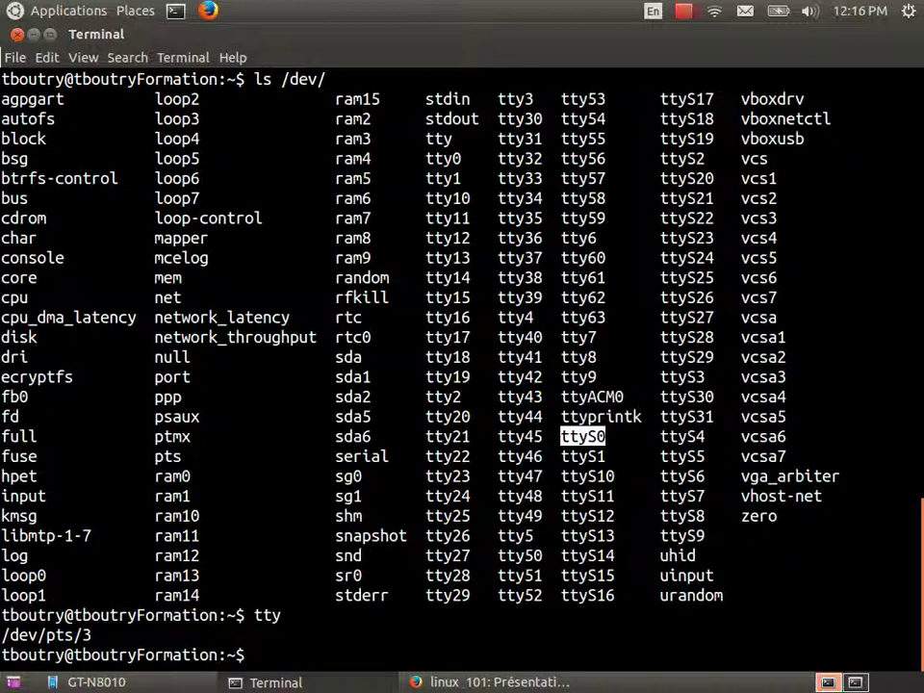
Switch to Firefox, review the course page's device table down to /dev/video0, and return to the Terminal.
key("alt+Tab")
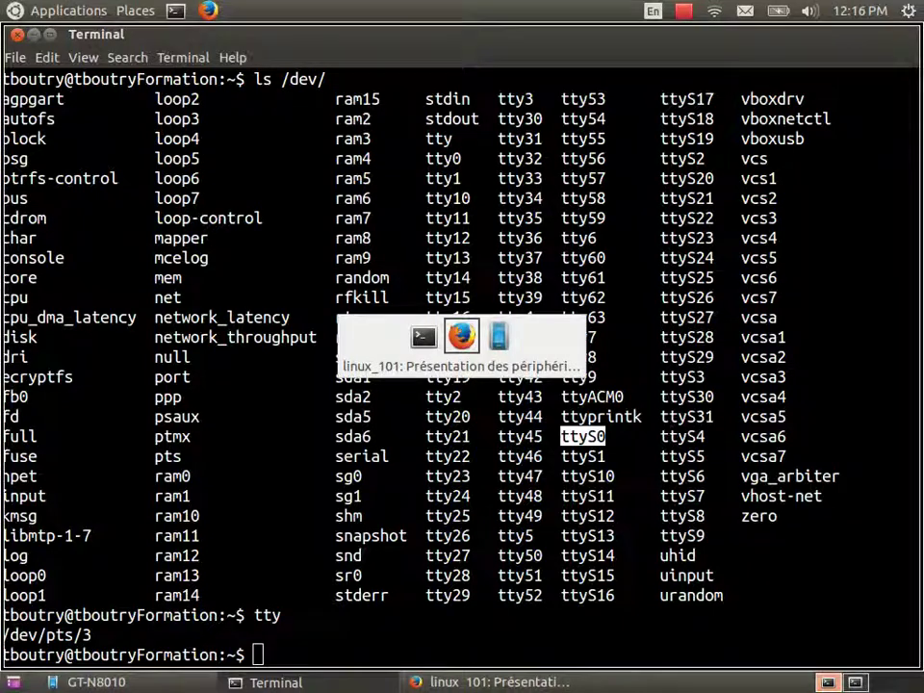
scroll(696, 563, "down", 5)
scroll(700, 567, "down", 5)
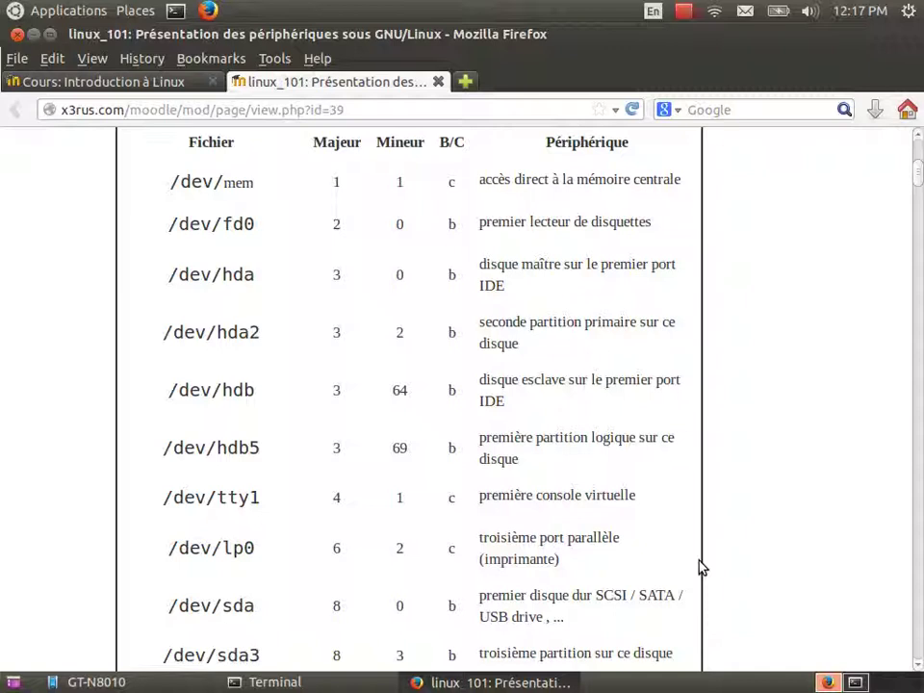
scroll(701, 568, "down", 5)
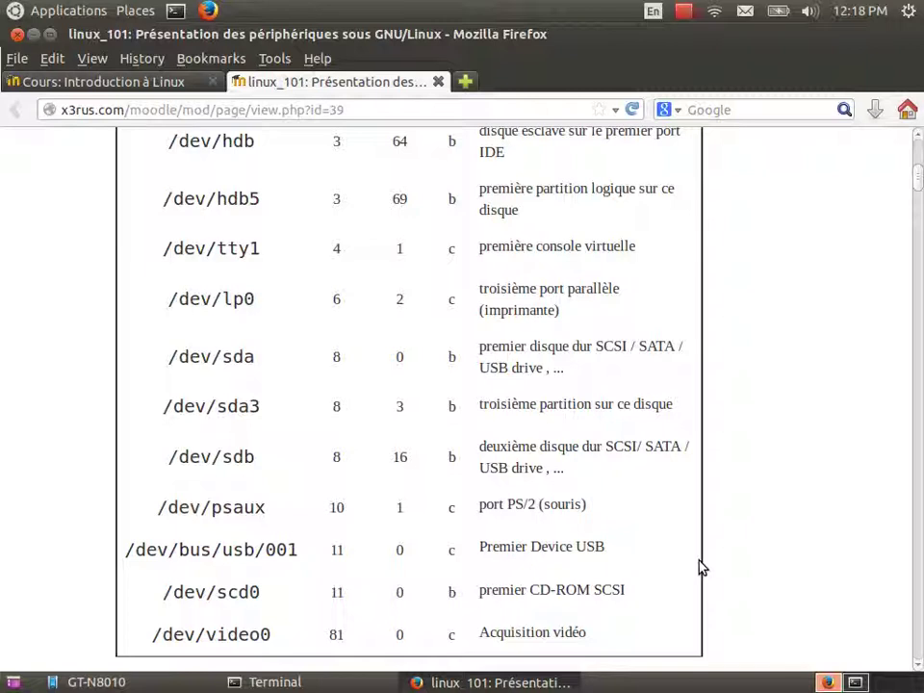
double_click(252, 459)
left_click(285, 489)
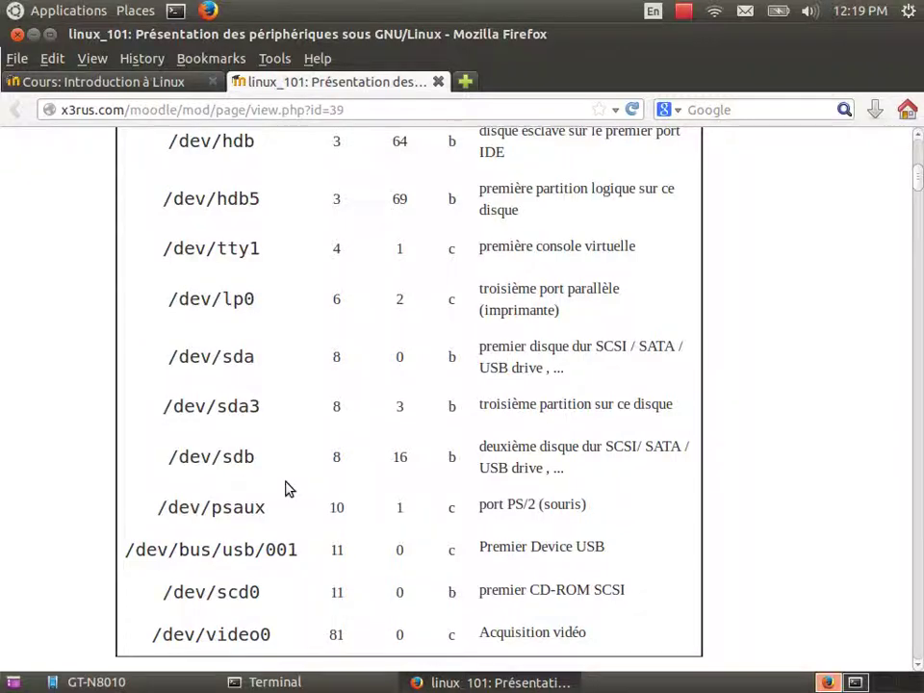
key("alt+Tab")
type("l")
key("BackSpace")
type("df")
key("BackSpace")
key("BackSpace")
key("BackSpace")
type("ls")
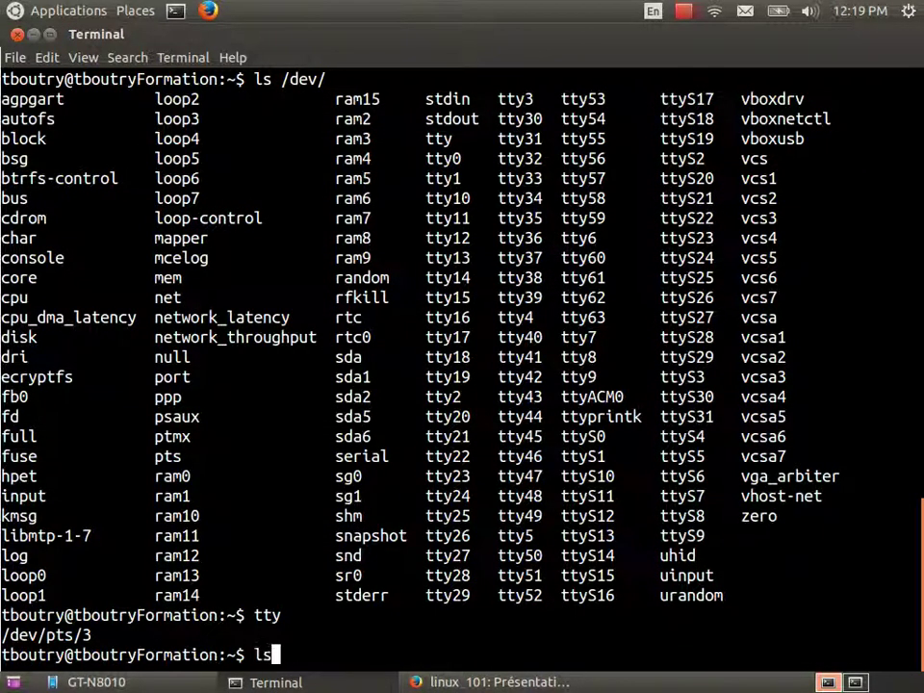
key("ctrl+c")
List the disk partitions with sudo /sbin/fdisk -l, entering the account password for sudo.
type("sudo")
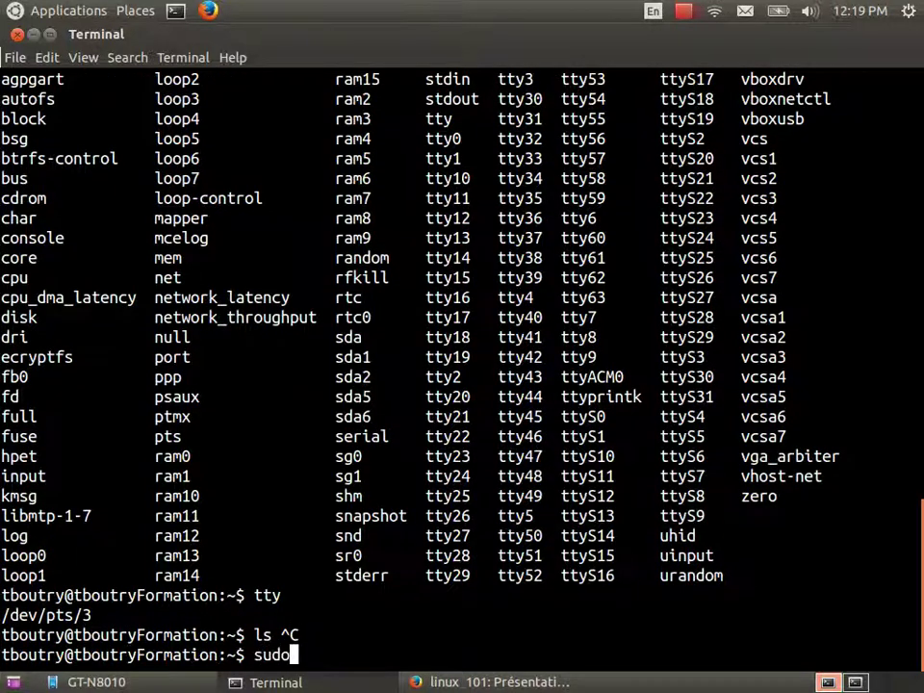
type(" fdisk -l")
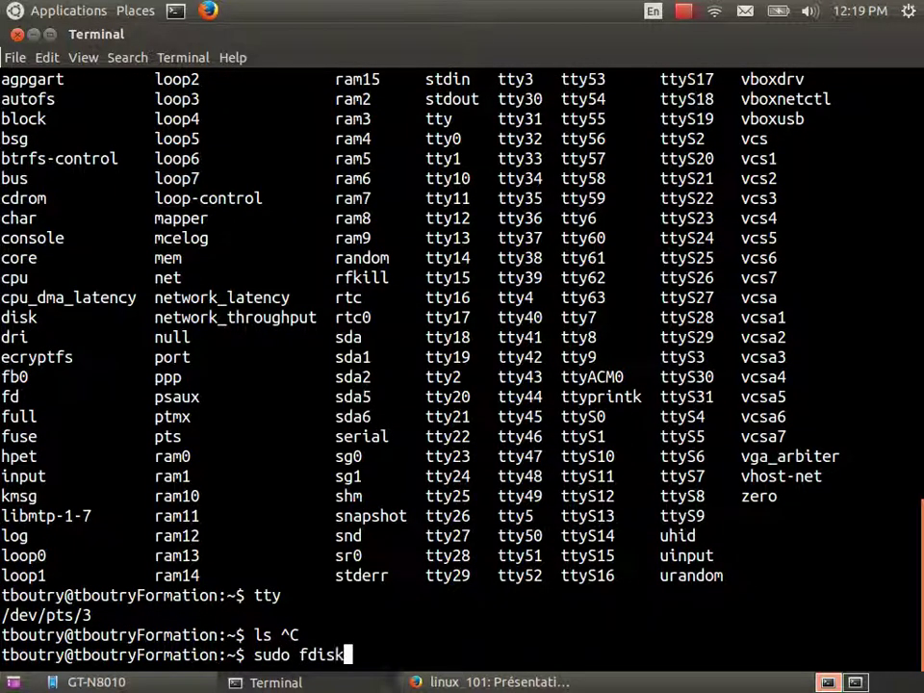
key("Left")
key("Left")
key("Left")
key("Left")
key("Left")
key("Left")
key("Left")
type("/sbin/")
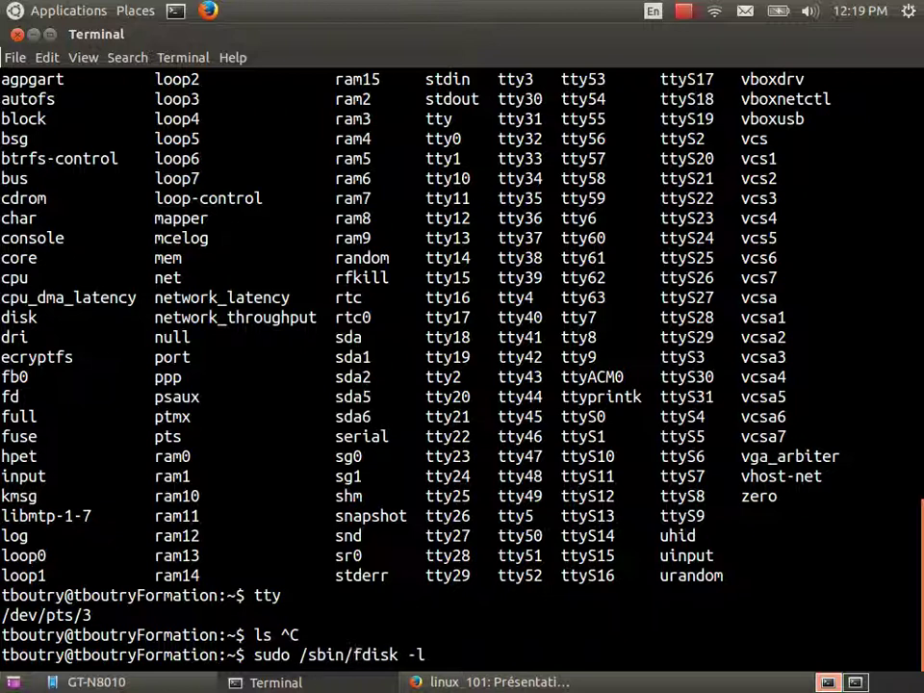
key("Right")
key("Right")
key("Right")
key("Right")
key("Right")
key("Right")
key("Right")
key("Right")
key("Return")
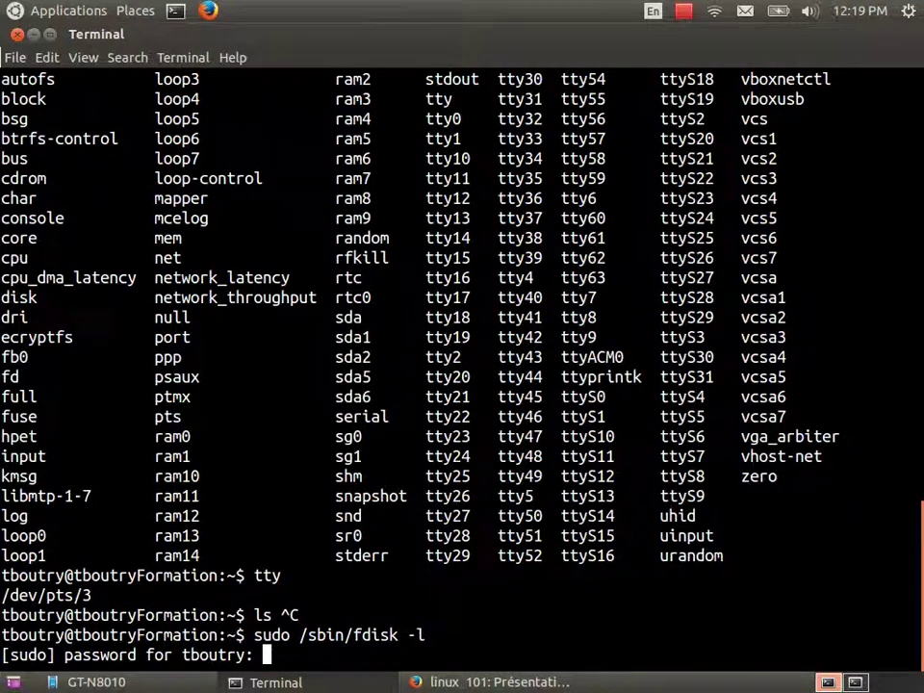
key("Return")
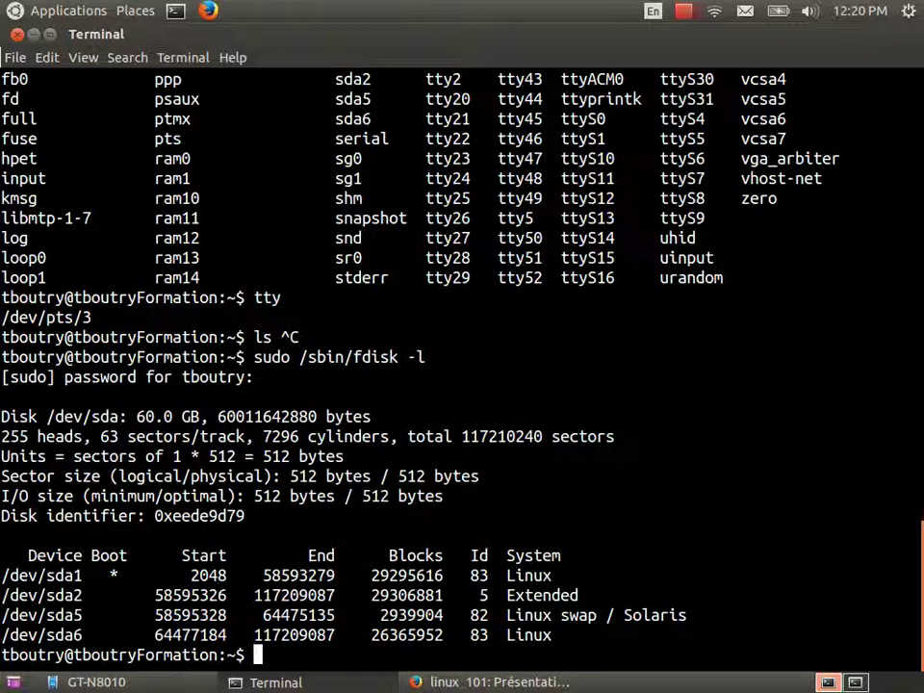
Highlight the /dev/sda disk line and each partition name, sda1, sda2, sda5 and sda6, in the fdisk output.
left_click_drag(200, 415, 5, 416)
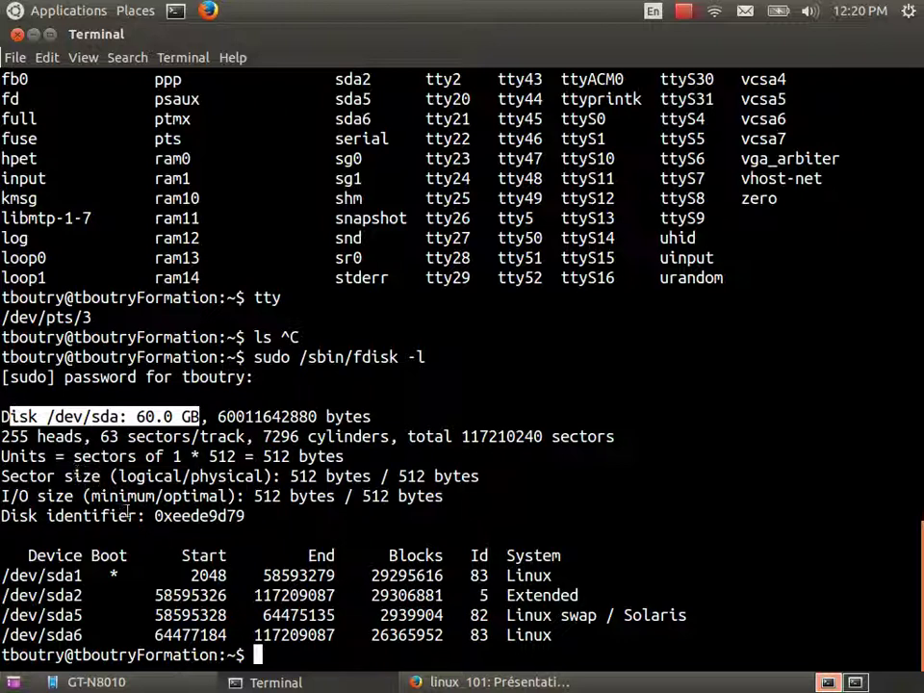
left_click_drag(2, 574, 81, 574)
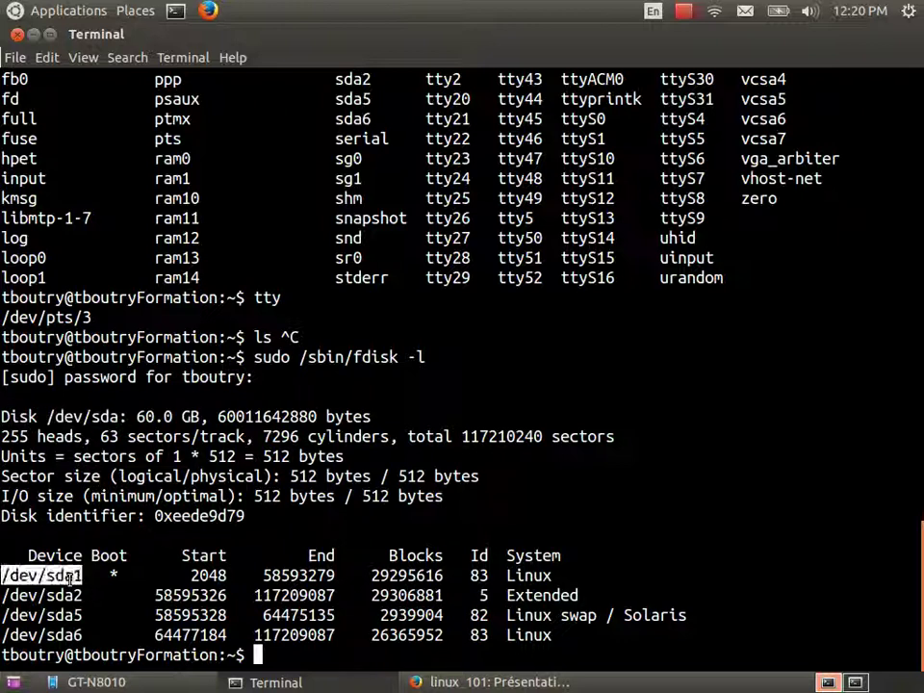
left_click_drag(2, 595, 79, 597)
double_click(67, 615)
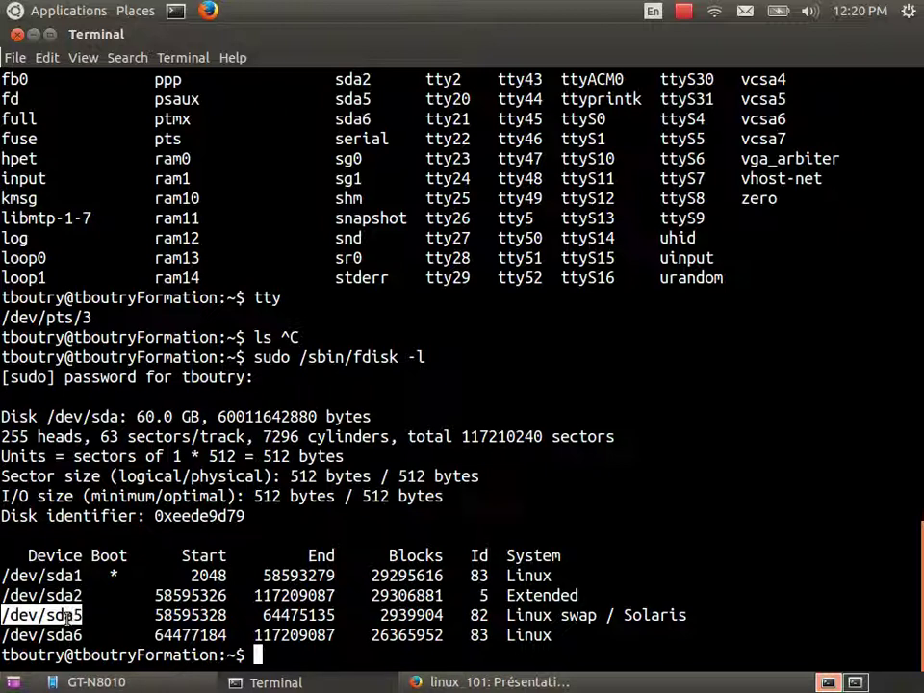
double_click(83, 634)
left_click(152, 620)
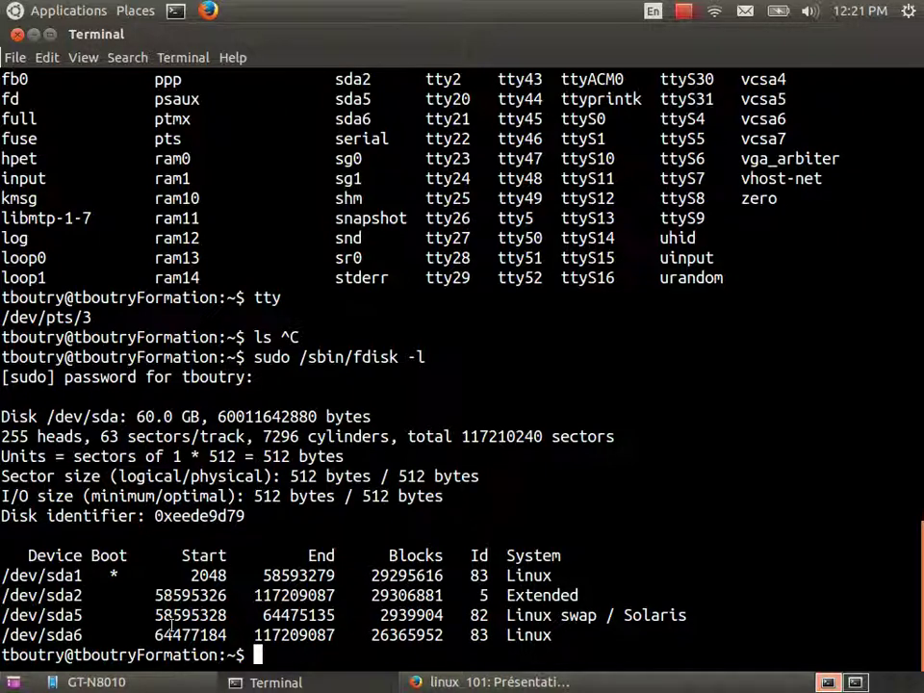
Compare the Firefox device table and the Terminal's fdisk output with the partition sketch in the GT-N8010 window.
key("alt+Tab")
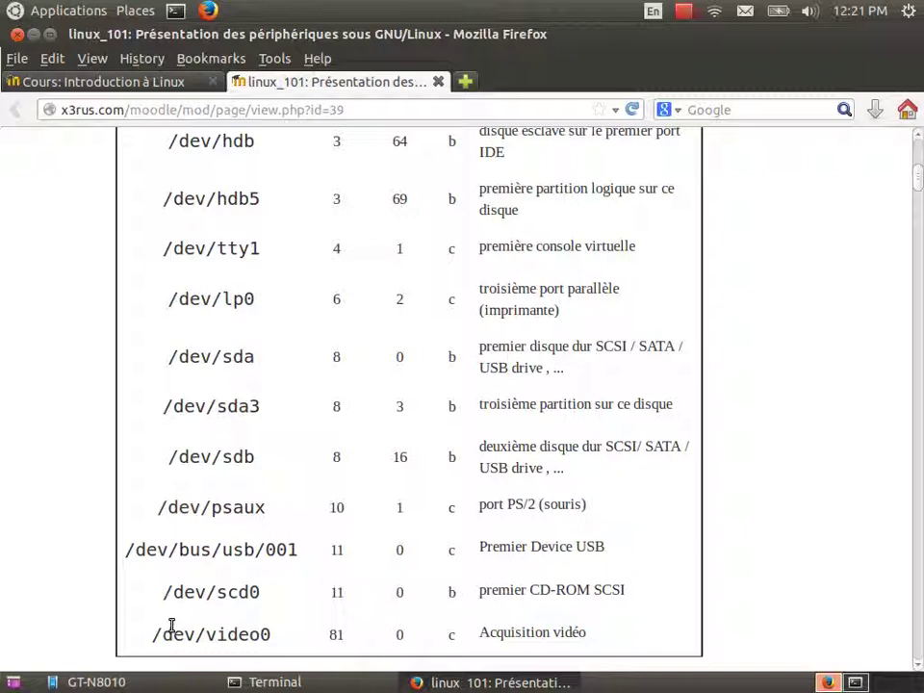
key("alt+Tab")
key("alt+Tab")
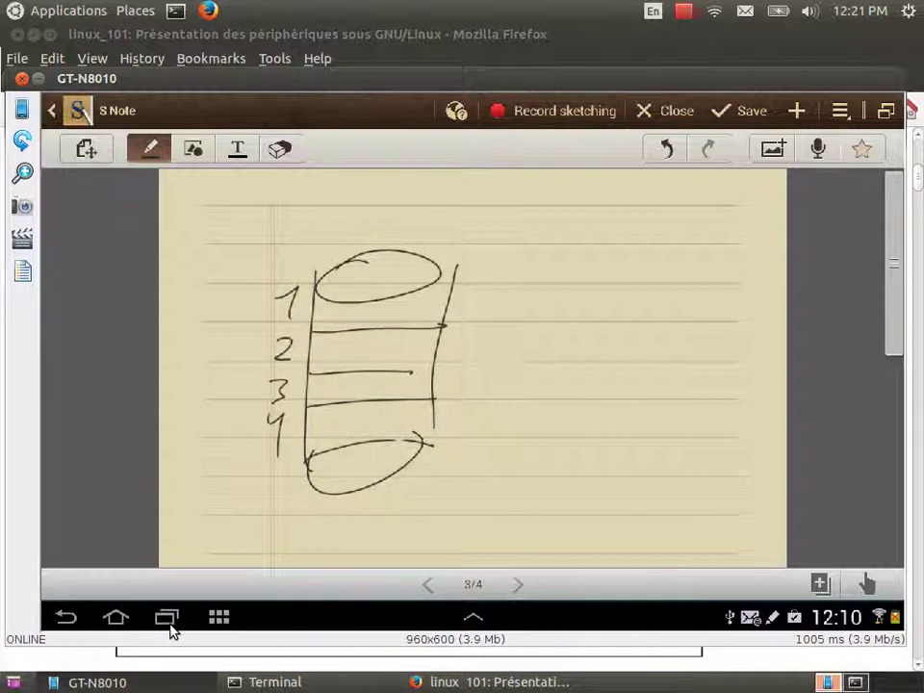
key("alt+Tab")
key("alt+Tab")
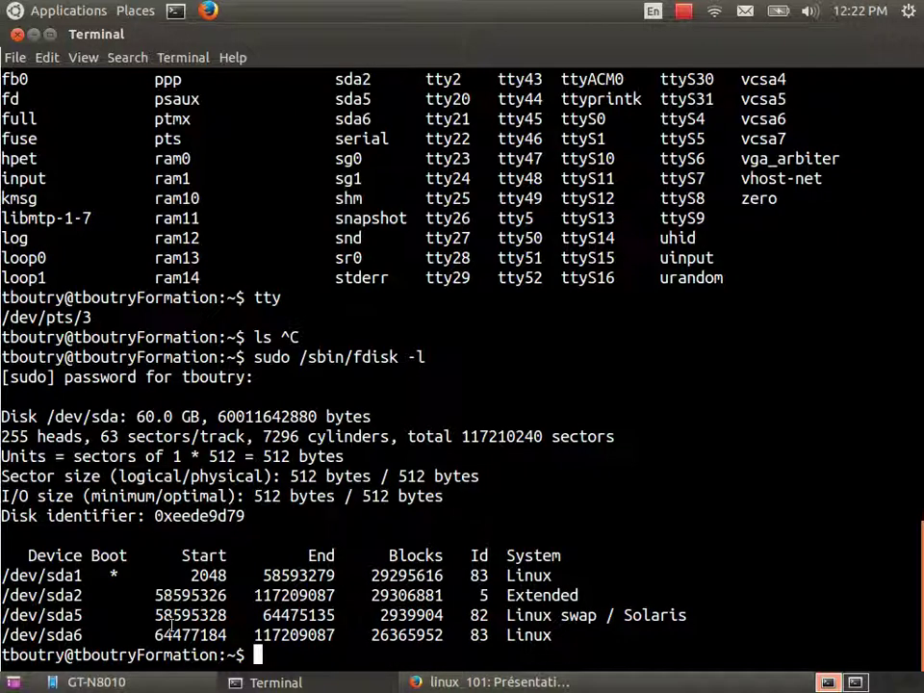
key("alt+Tab")
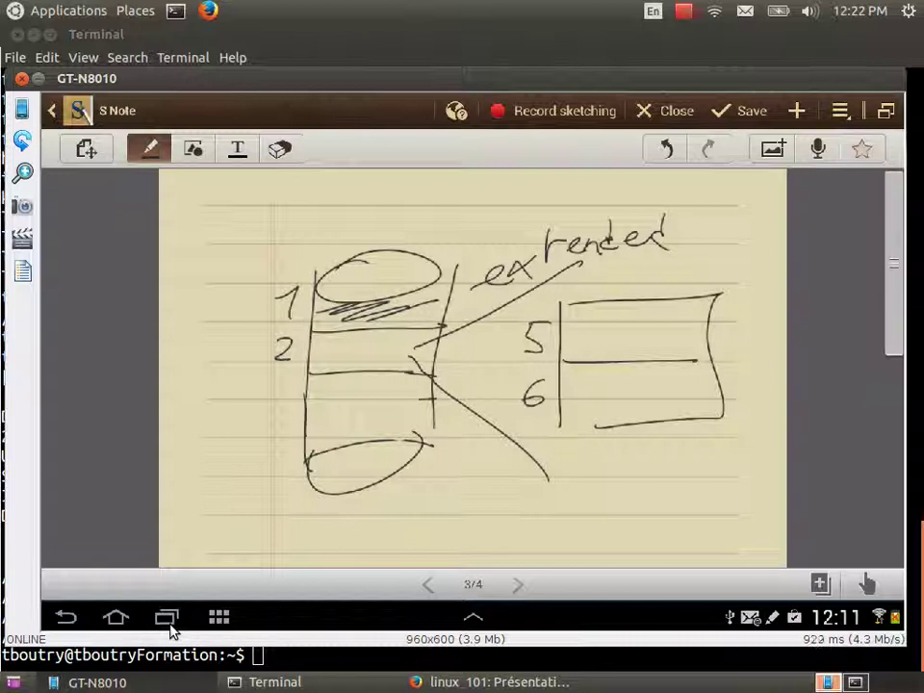
Switch to Firefox and read the pseudo-device section below the device table.
key("alt+Tab")
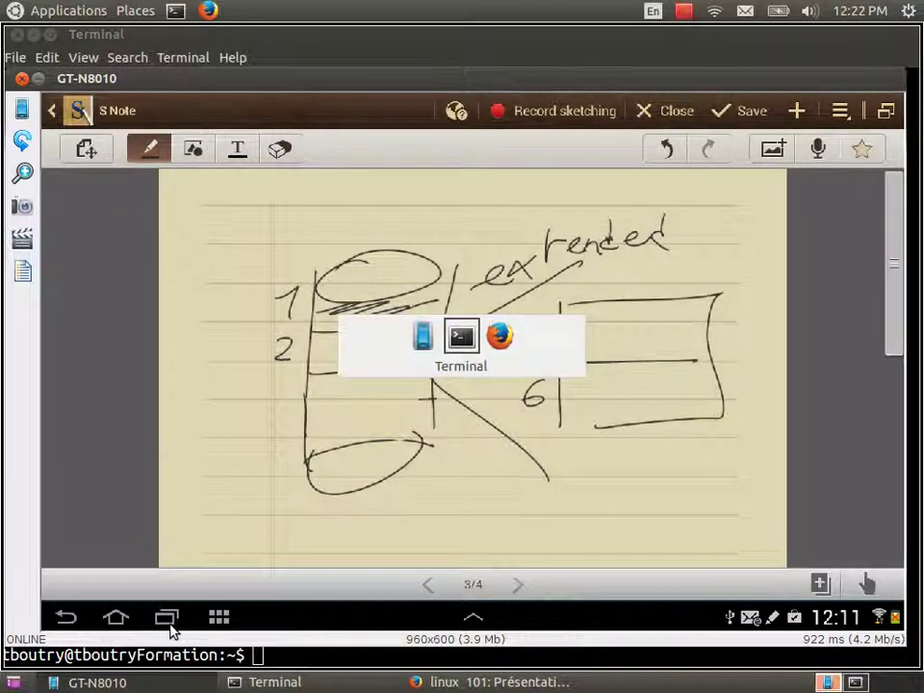
key("alt+Tab")
key("alt+Tab")
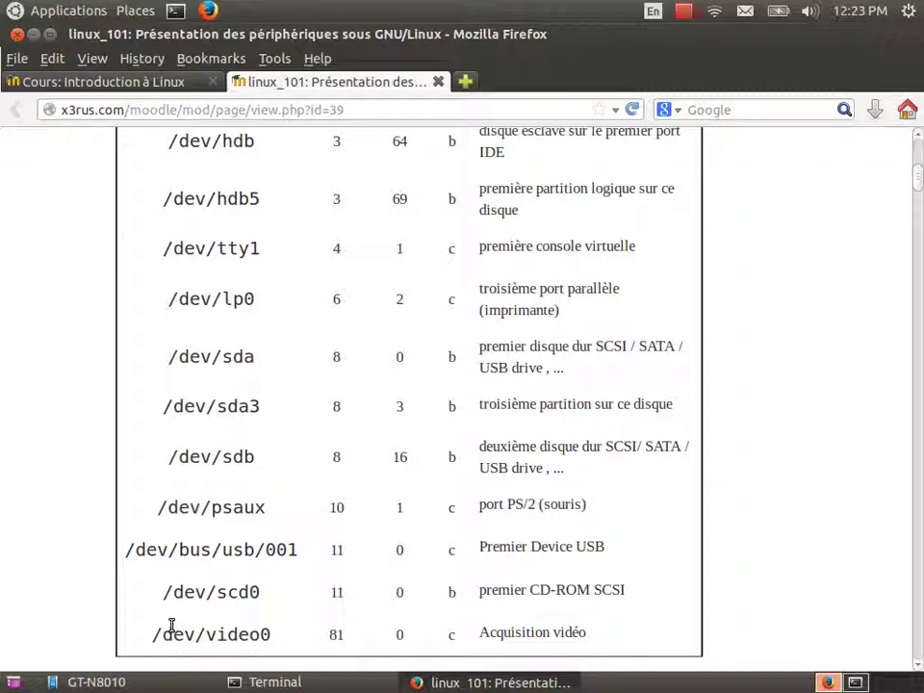
scroll(171, 625, "down", 5)
scroll(172, 626, "down", 3)
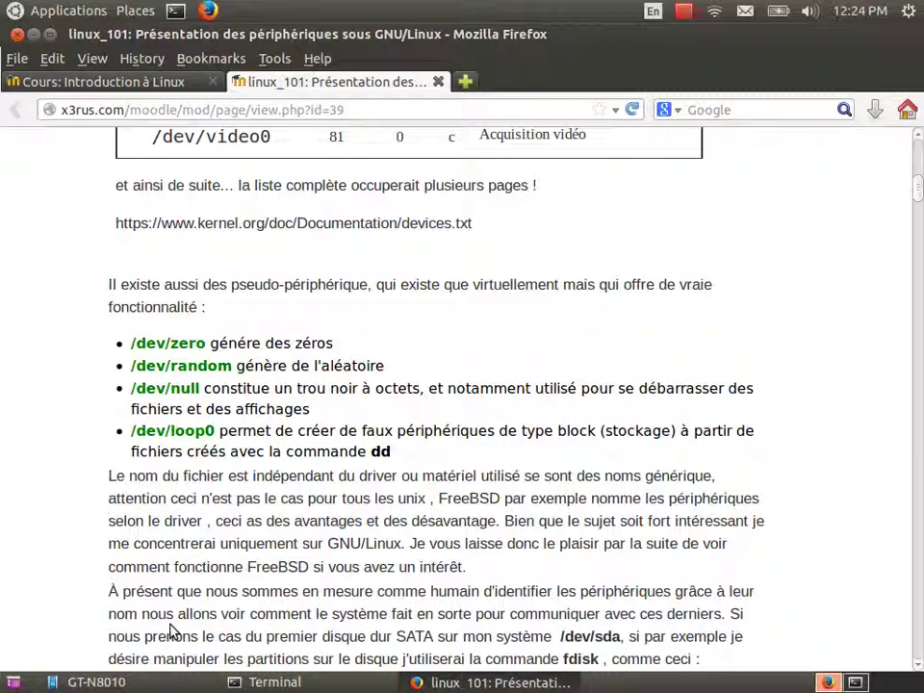
Switch to the Terminal, run cat /dev/zero, and interrupt it.
key("alt+Tab")
type("cat /dev/zero")
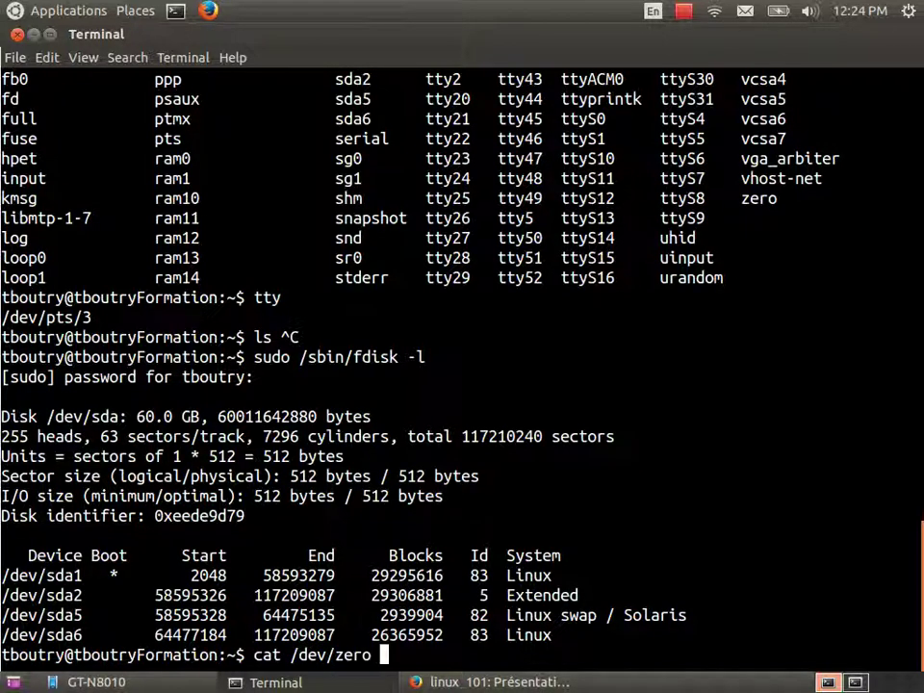
key("Return")
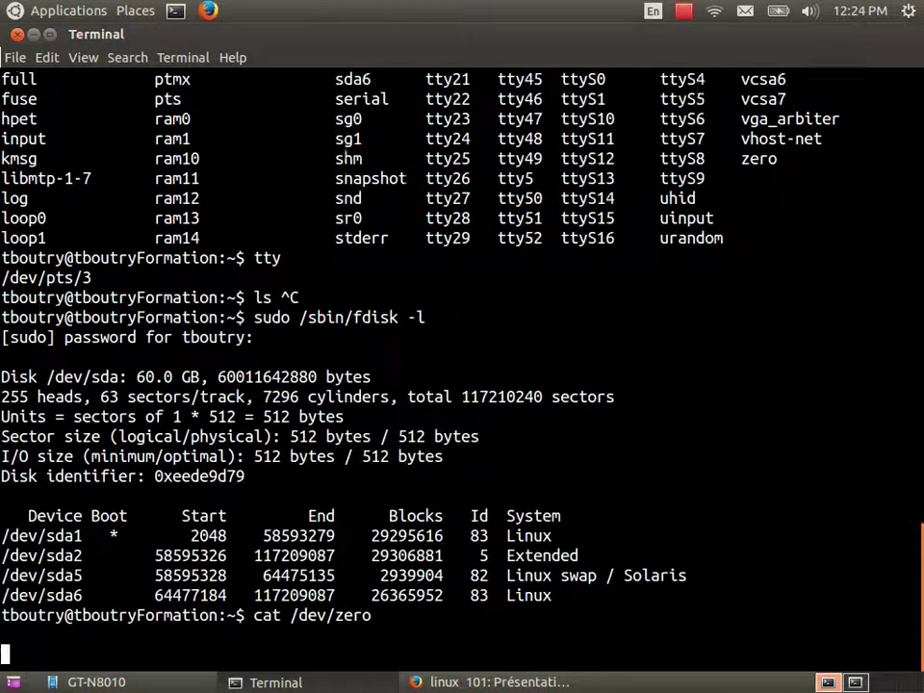
key("ctrl+c")
Change the previous command to cat /dev/random, run it, and interrupt its output.
key("Up")
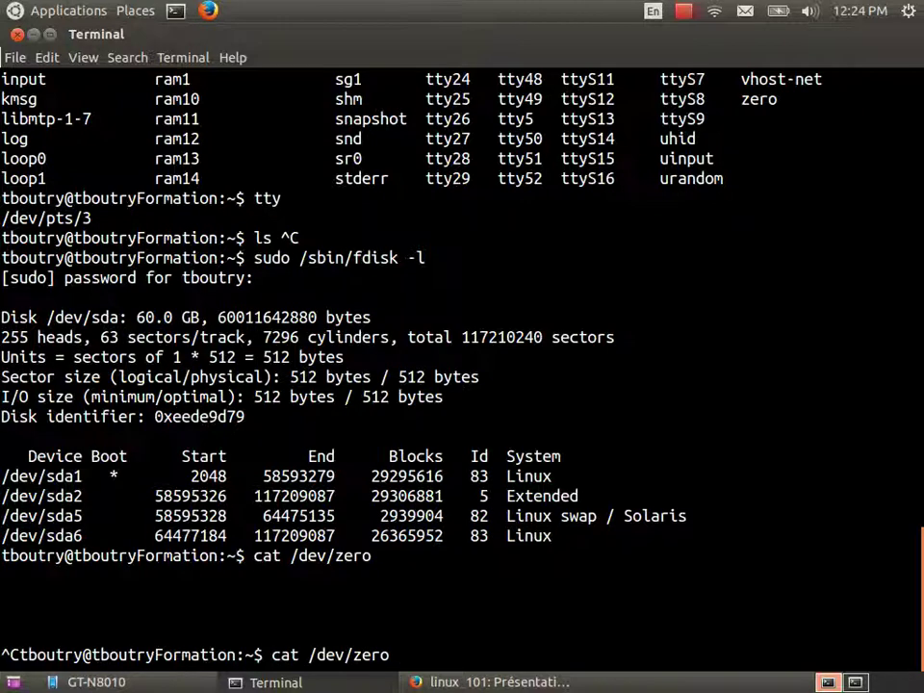
key("BackSpace")
key("BackSpace")
key("BackSpace")
key("BackSpace")
type("ran")
key("Tab")
key("Return")
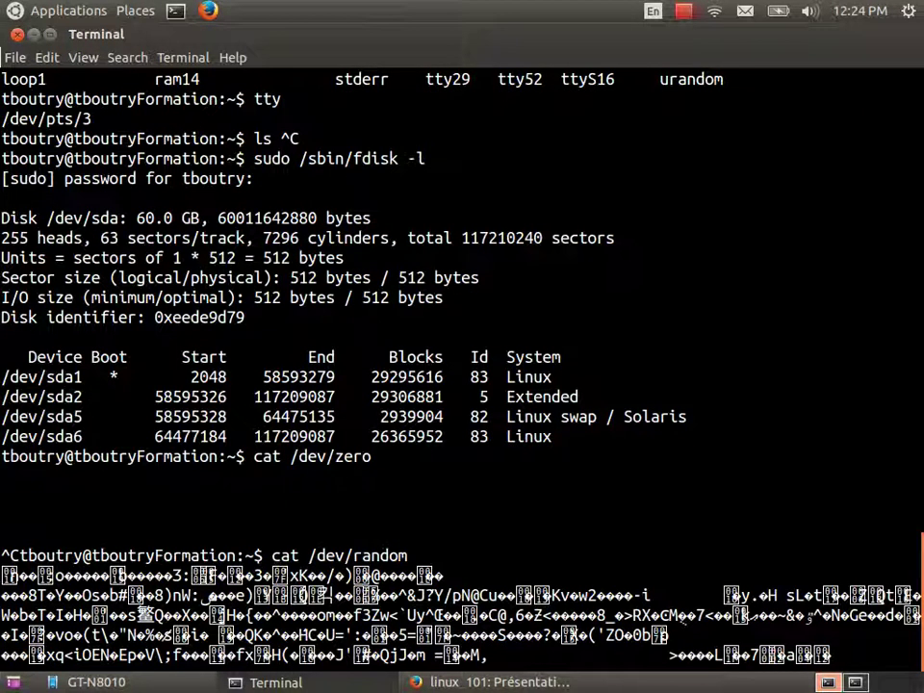
key("ctrl+c")
Recall the cat /dev/random command at the prompt.
key("Up")
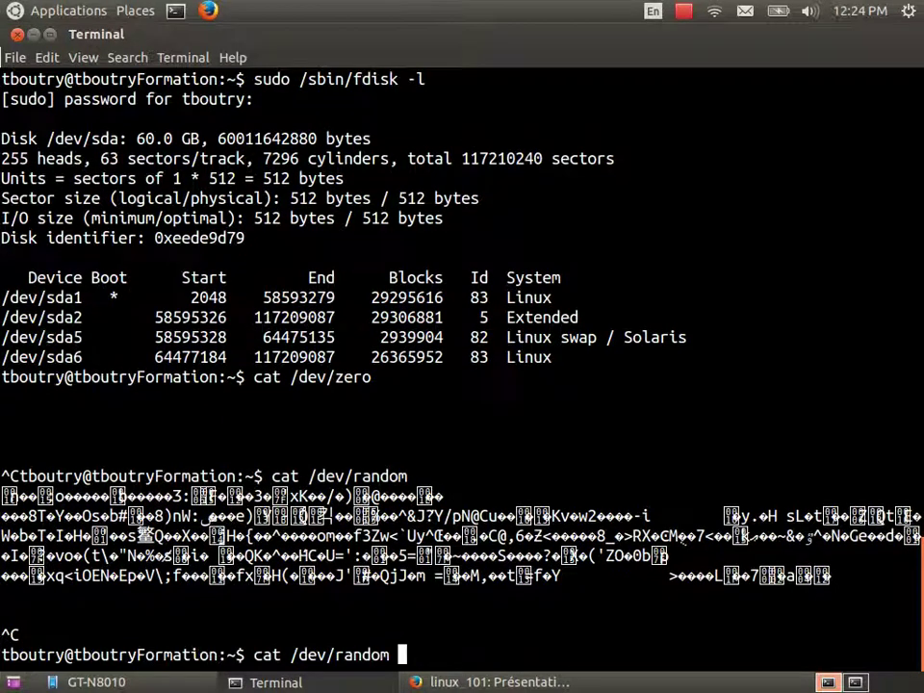